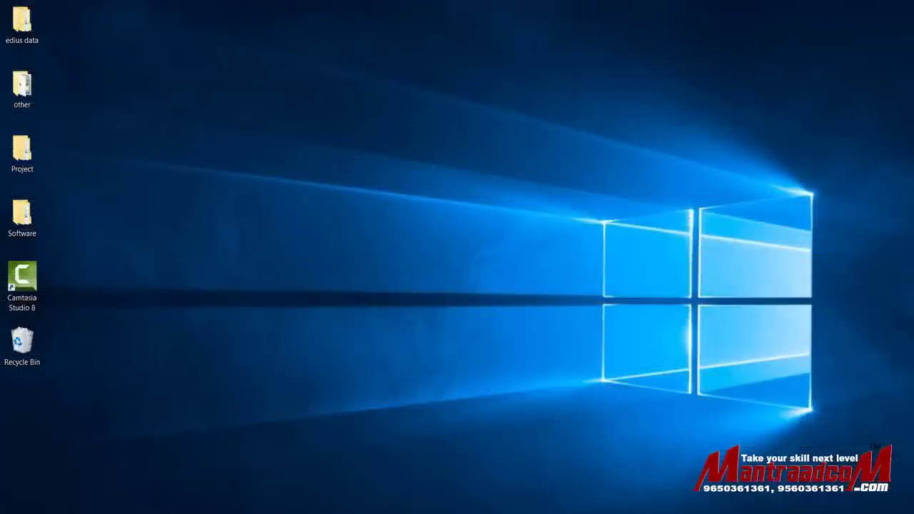
# Pin Adobe Premiere Pro CC 2017 to the taskbar from its Start menu entry.
pyautogui.press('super')
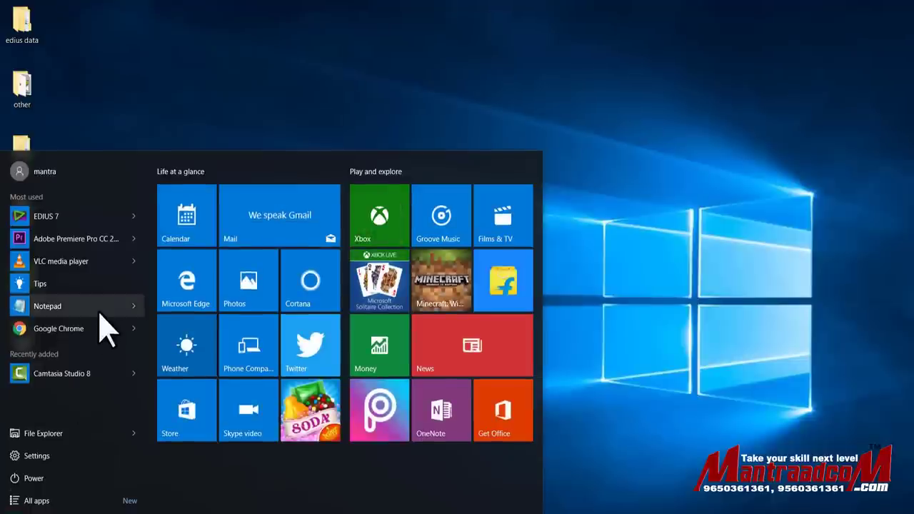
pyautogui.click(665, 146)
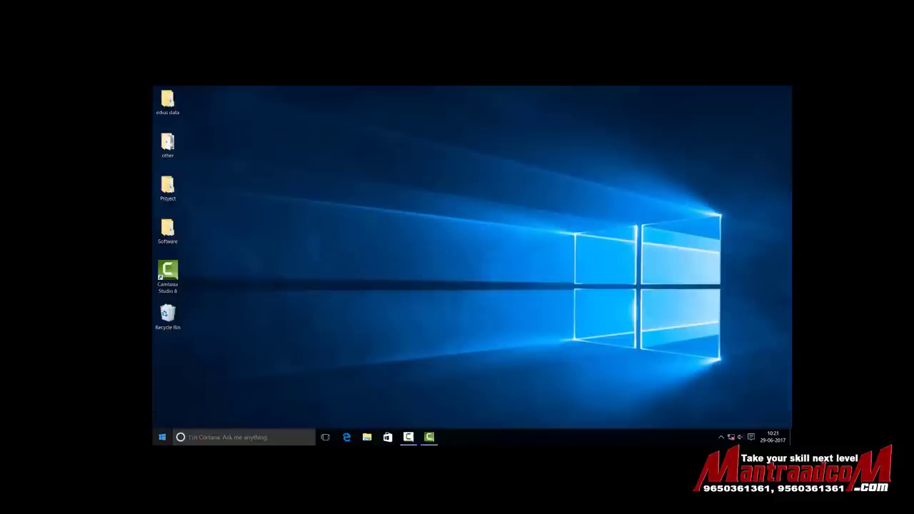
pyautogui.click(162, 437)
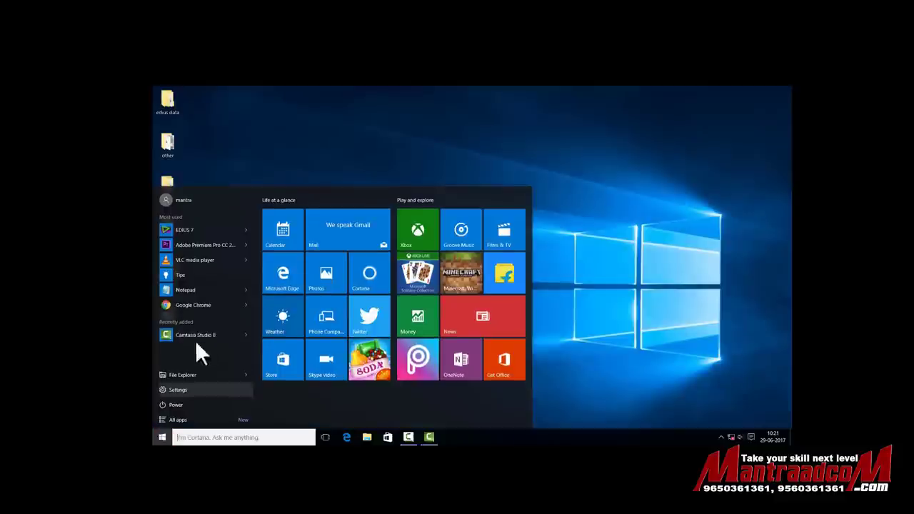
pyautogui.rightClick(195, 242)
pyautogui.rightClick(246, 244)
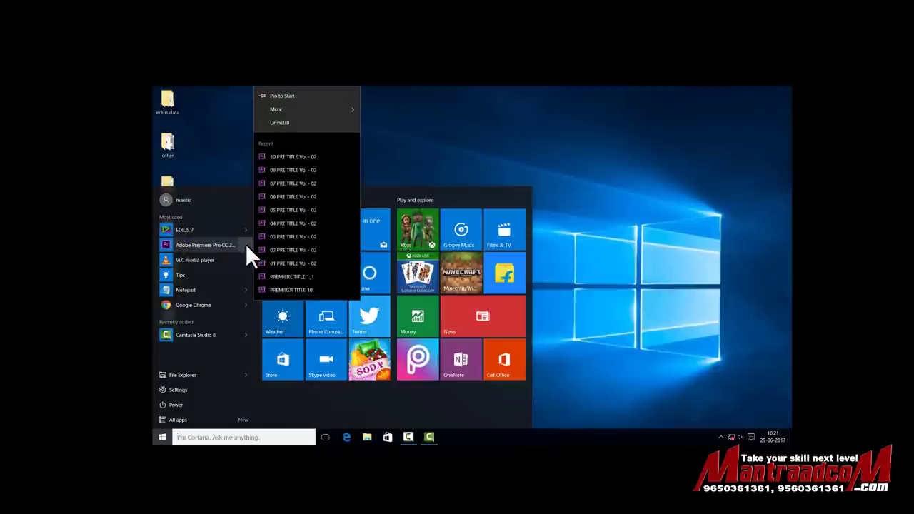
pyautogui.moveTo(293, 110)
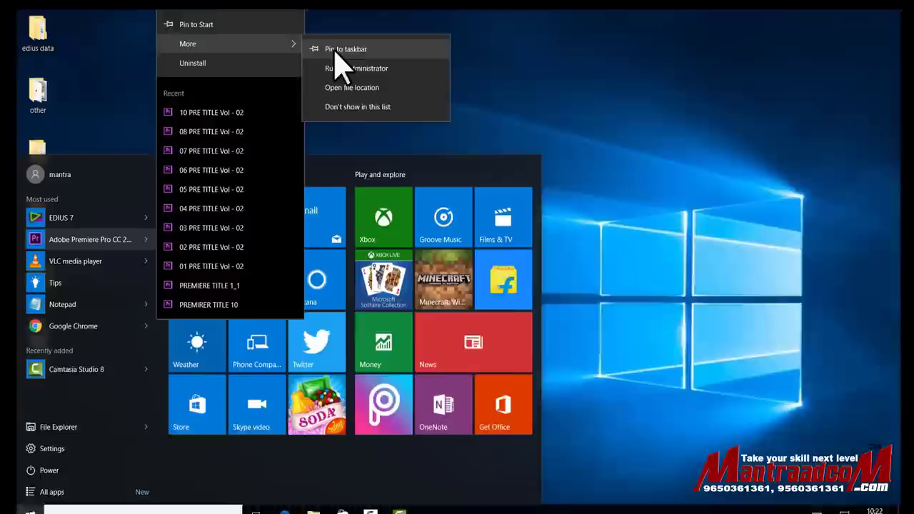
pyautogui.click(381, 112)
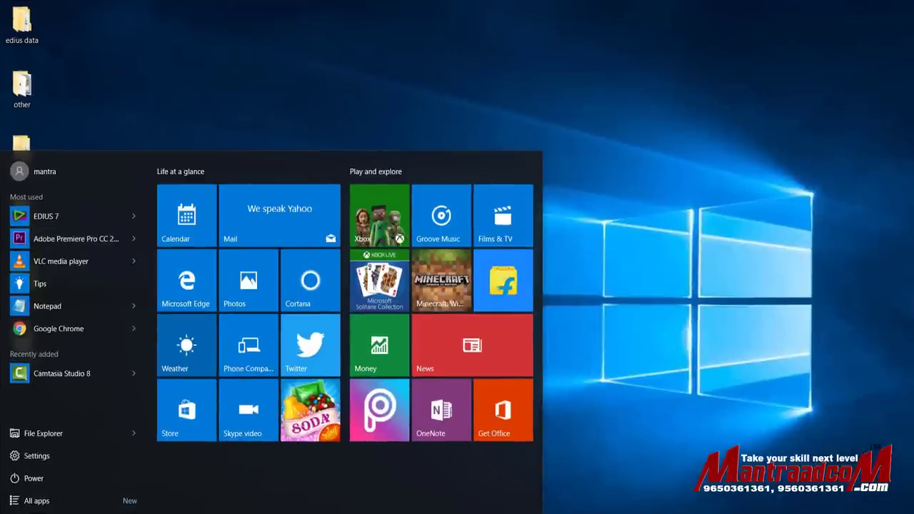
pyautogui.click(631, 431)
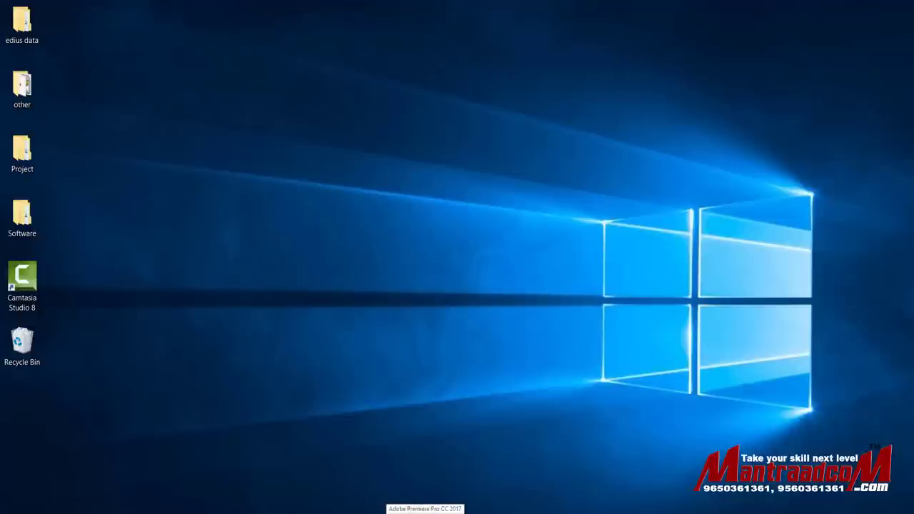
# Launch Adobe Premiere Pro CC 2017 from its Start menu entry's More options.
pyautogui.press('super')
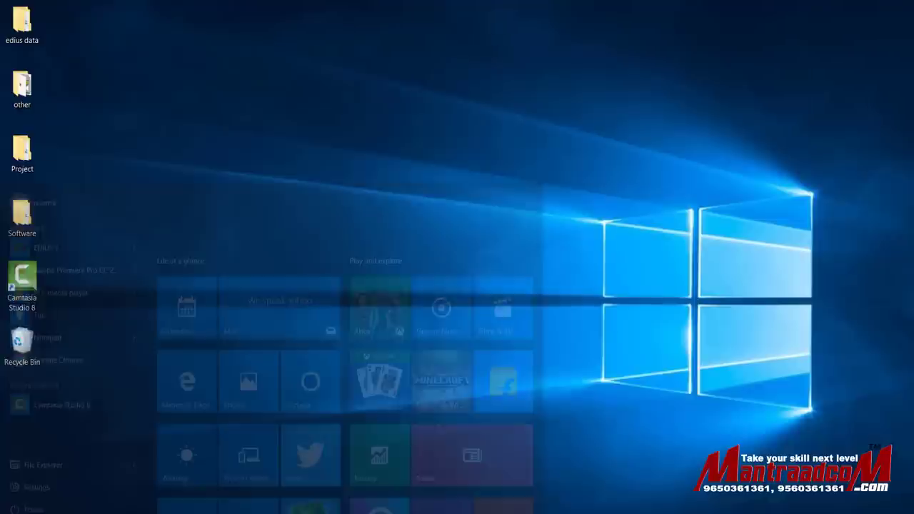
pyautogui.rightClick(76, 240)
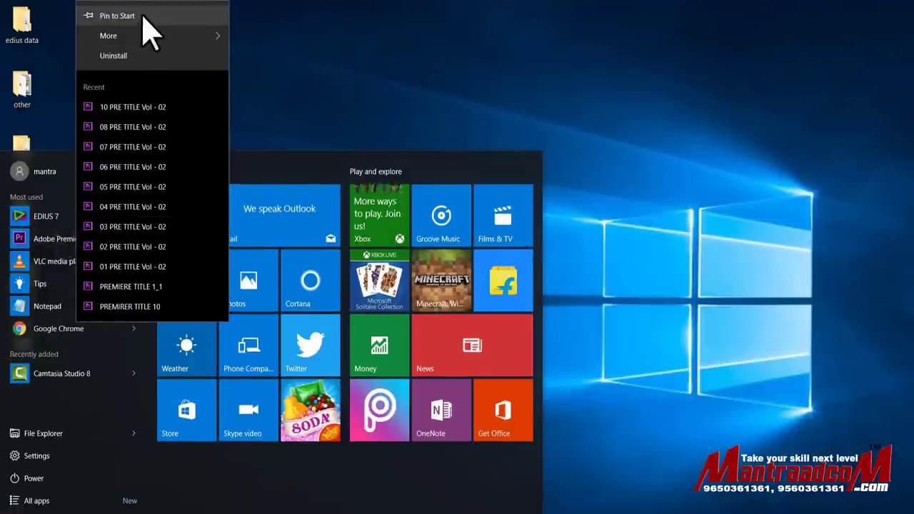
pyautogui.moveTo(148, 38)
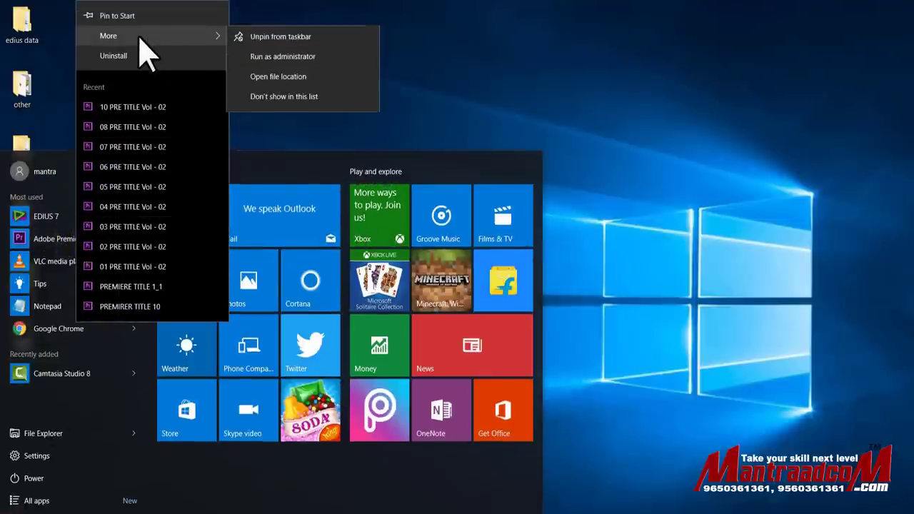
pyautogui.click(283, 44)
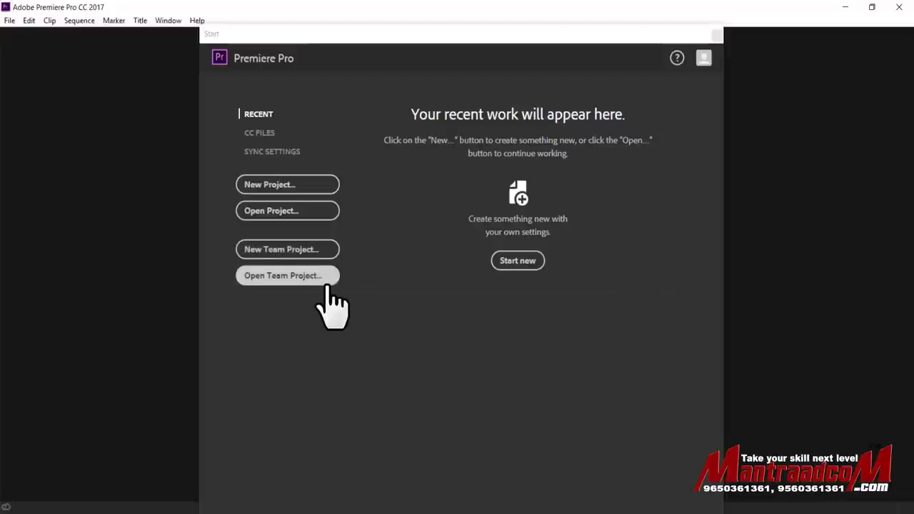
# Start a new project and enter the name 'MANTRA PREMIERE CC TRAINING'.
pyautogui.click(300, 184)
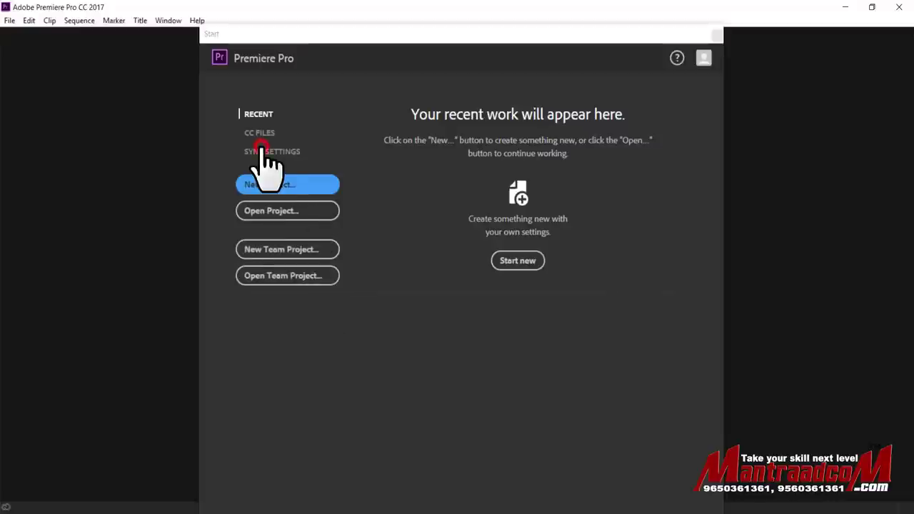
pyautogui.moveTo(397, 72); pyautogui.dragTo(390, 66)
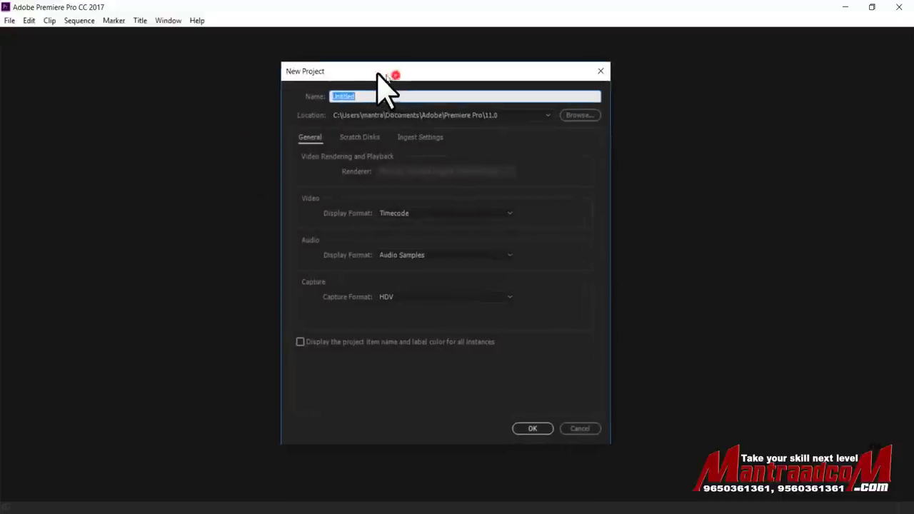
pyautogui.click(301, 54)
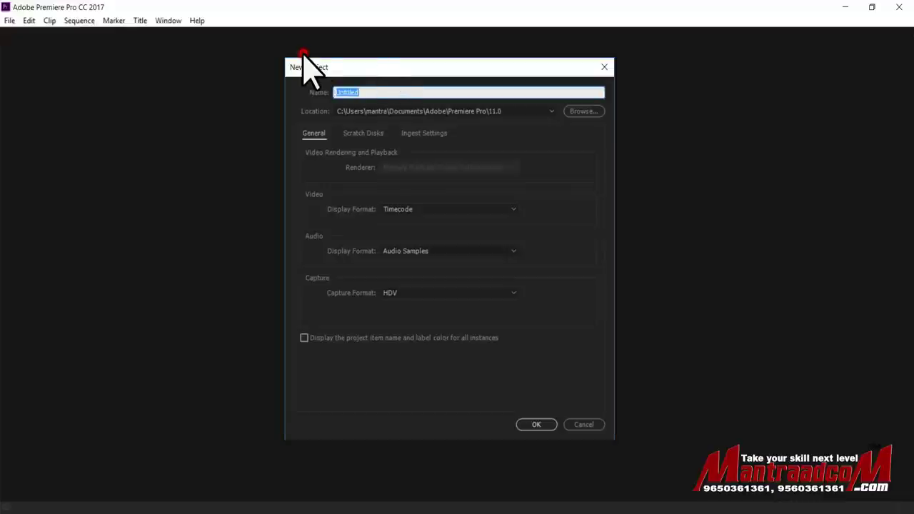
pyautogui.click(305, 78)
pyautogui.write('MANTRAPREMIER ')
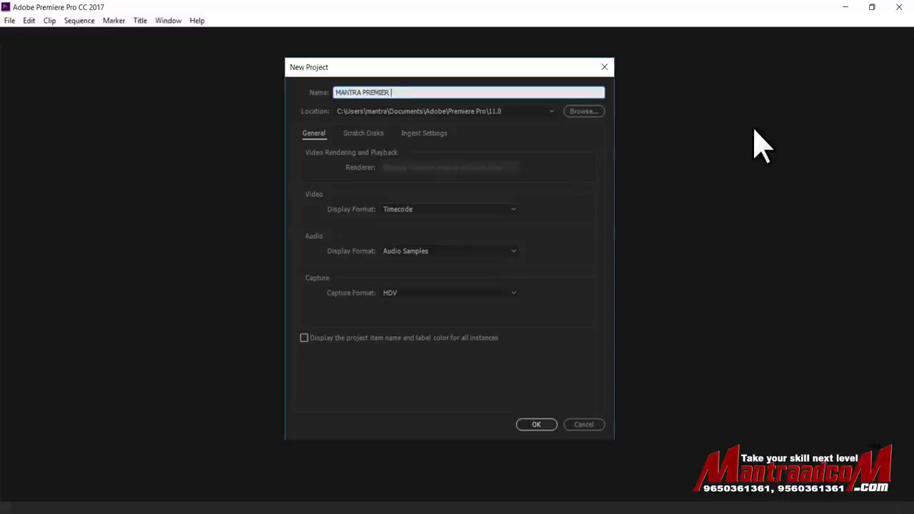
pyautogui.write('T')
pyautogui.write('C TRAINI')
pyautogui.write('NG')
pyautogui.tripleClick(364, 91)
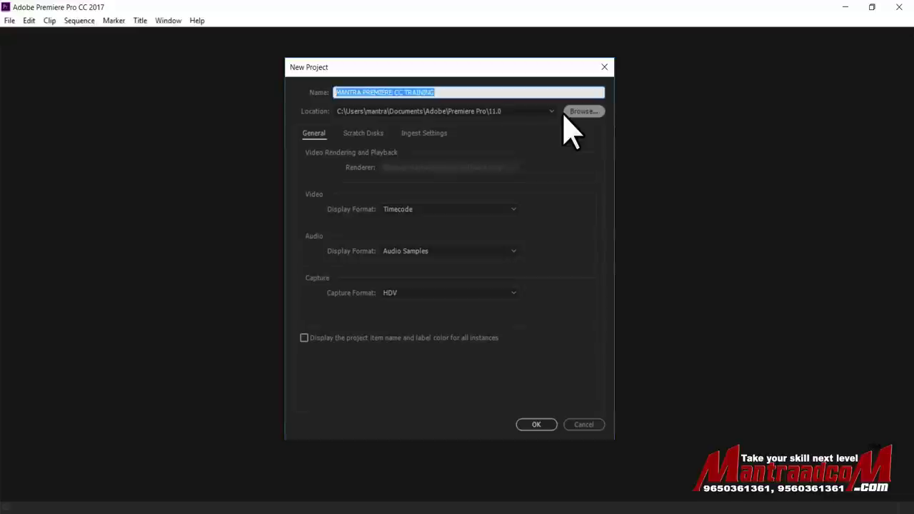
# Set the project location to E:\MANTRA TUTORIAL\PREMIERE PRO CC.
pyautogui.click(584, 111)
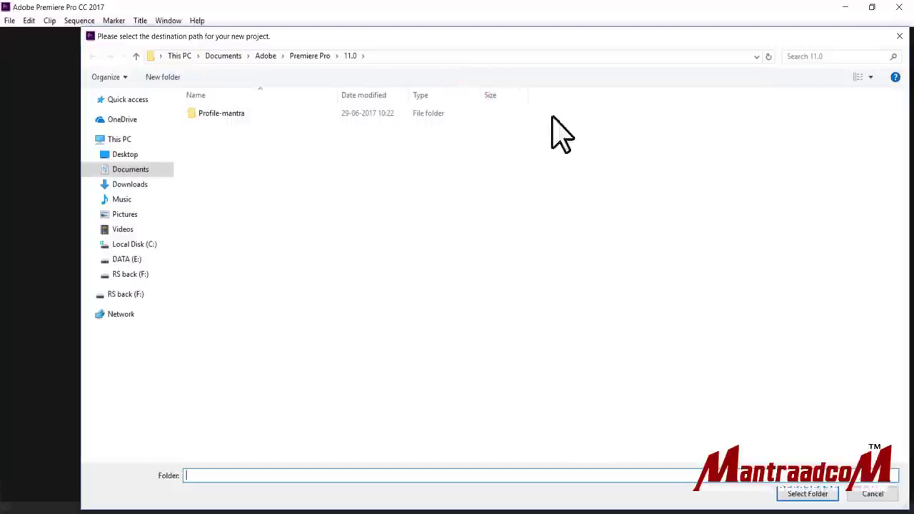
pyautogui.click(127, 259)
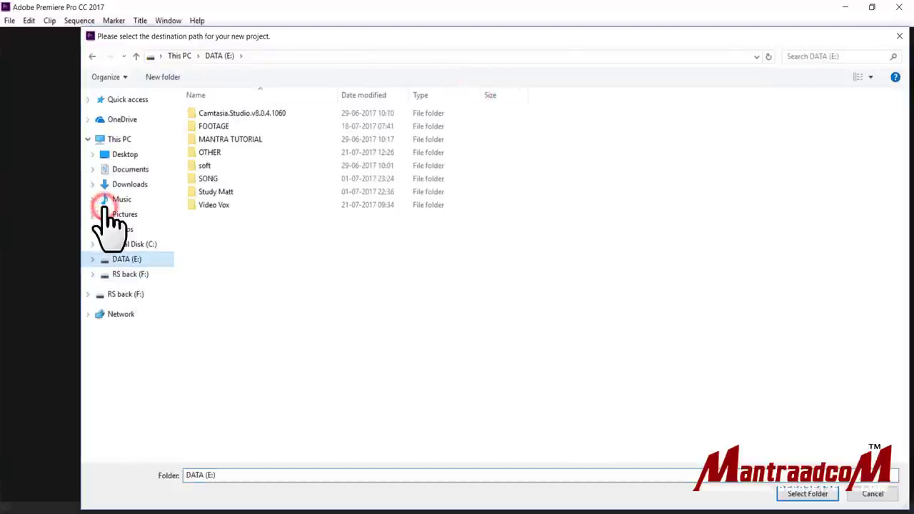
pyautogui.doubleClick(241, 140)
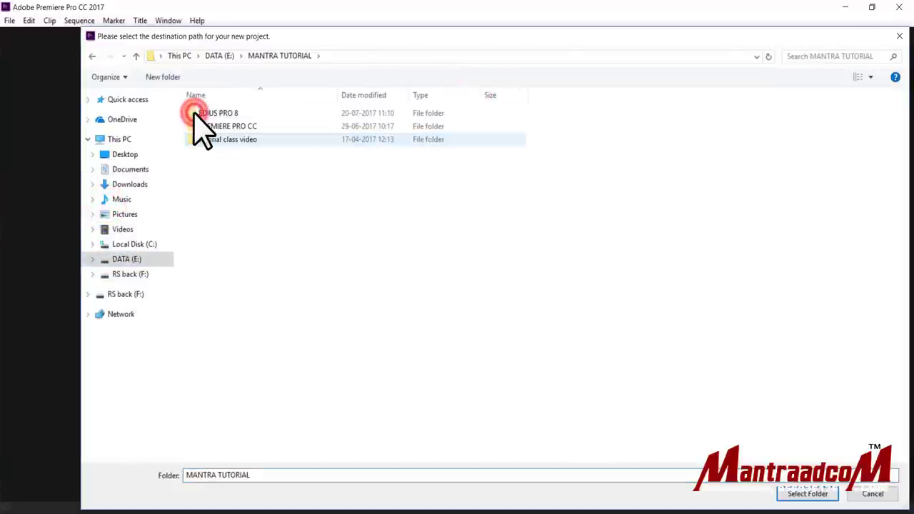
pyautogui.doubleClick(240, 128)
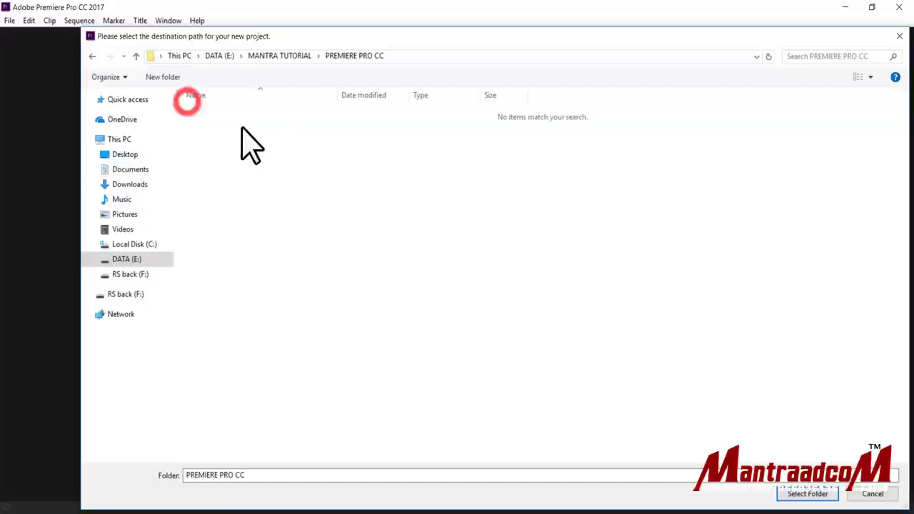
pyautogui.click(807, 495)
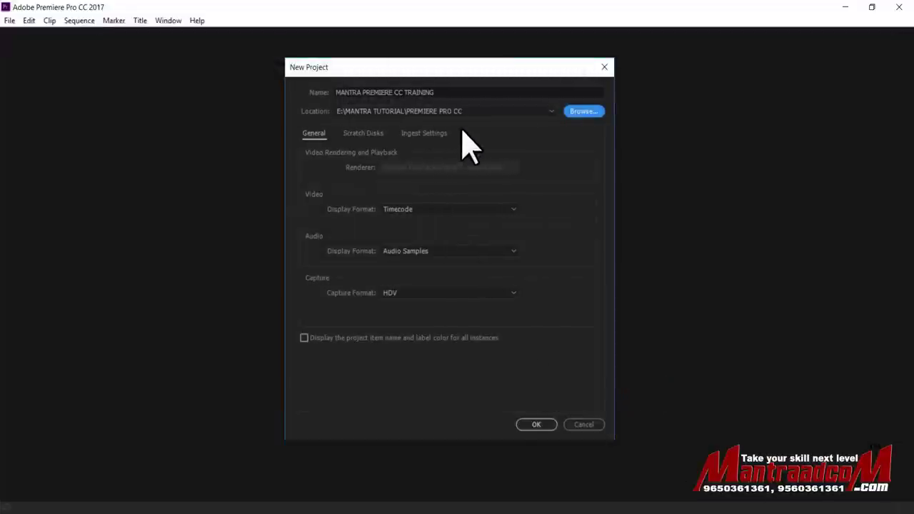
pyautogui.click(251, 107)
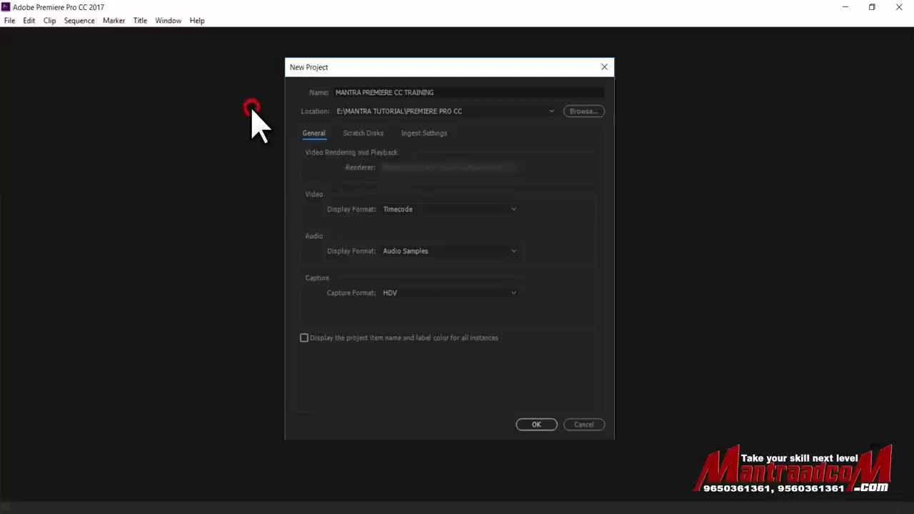
pyautogui.click(253, 108)
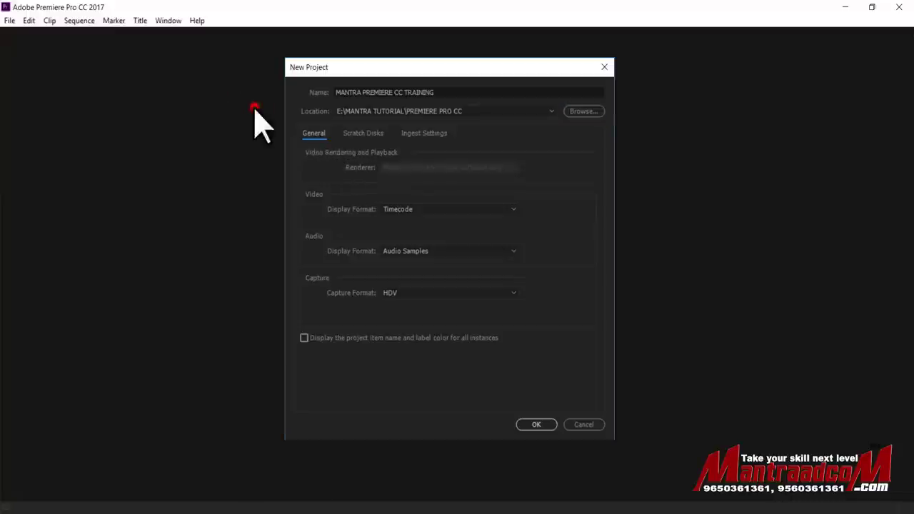
pyautogui.click(361, 135)
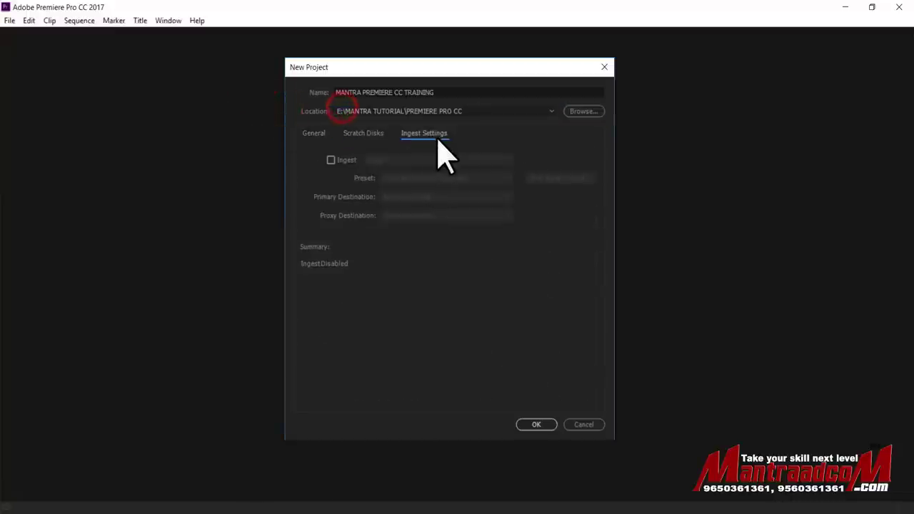
pyautogui.click(316, 136)
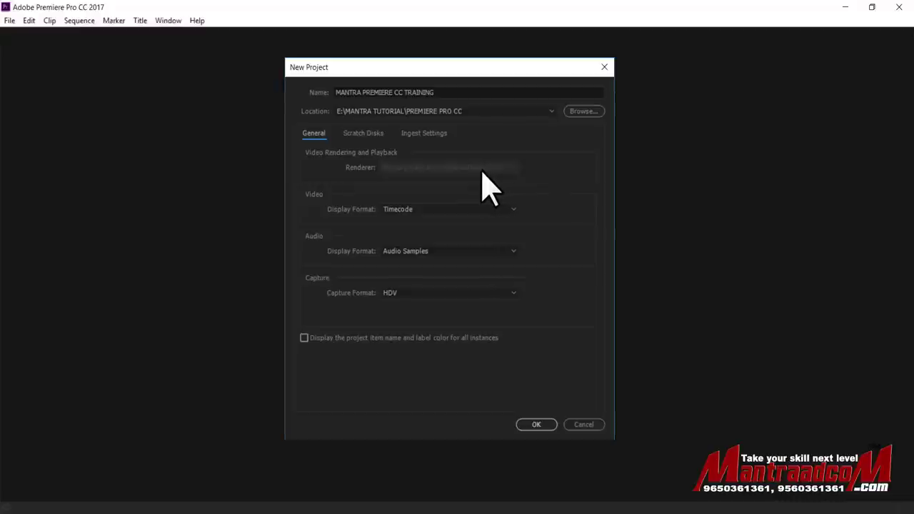
pyautogui.click(464, 292)
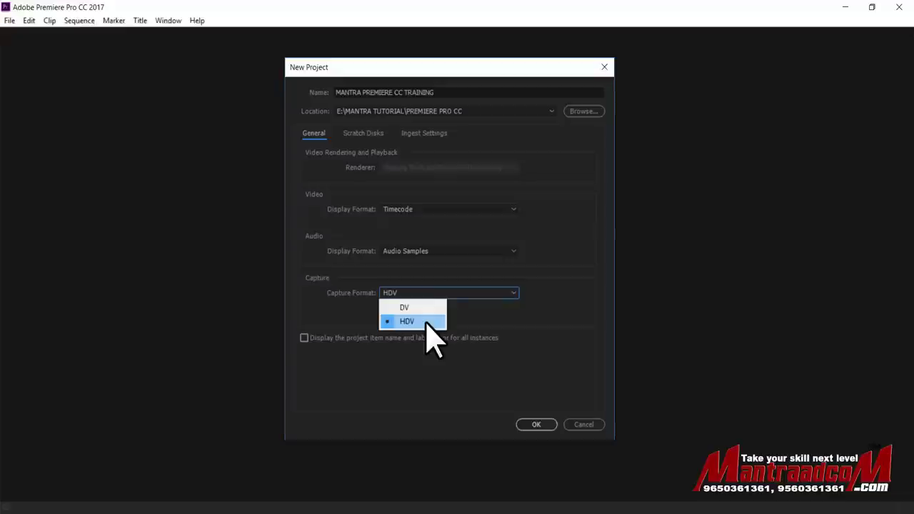
pyautogui.click(339, 259)
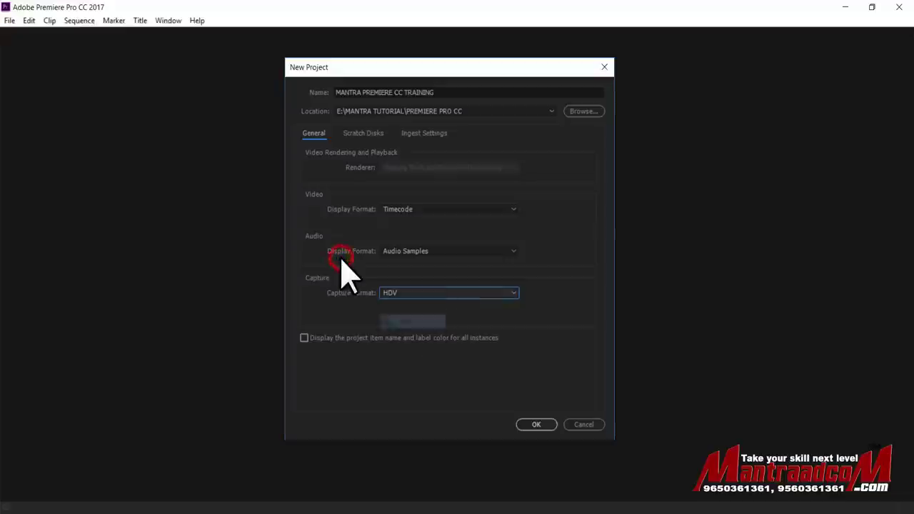
# Show the Scratch Disks settings, all paths set to Same as Project.
pyautogui.click(362, 134)
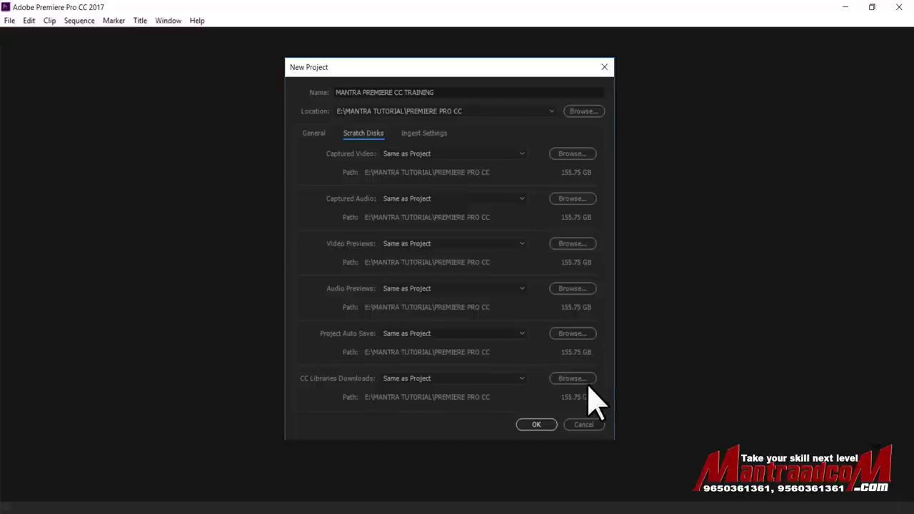
# Preview the ingest modes, leave ingest disabled, and go back to General settings.
pyautogui.click(423, 135)
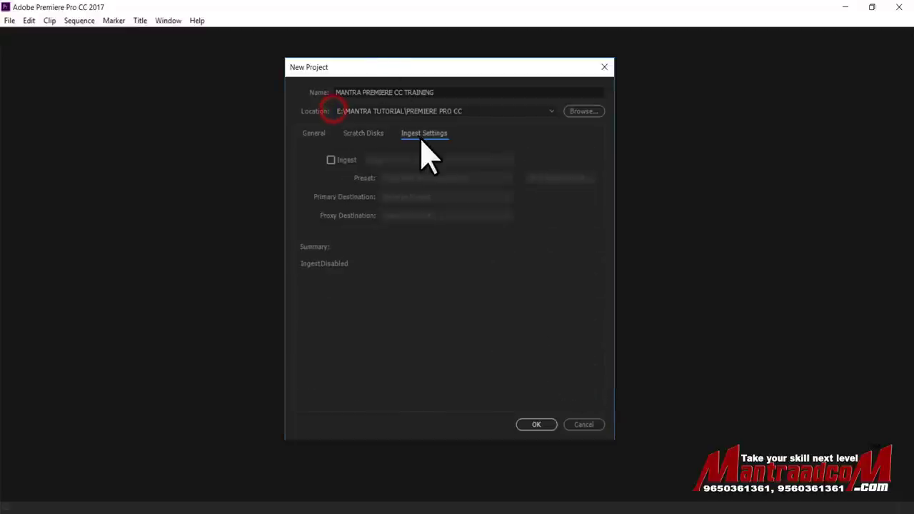
pyautogui.click(331, 160)
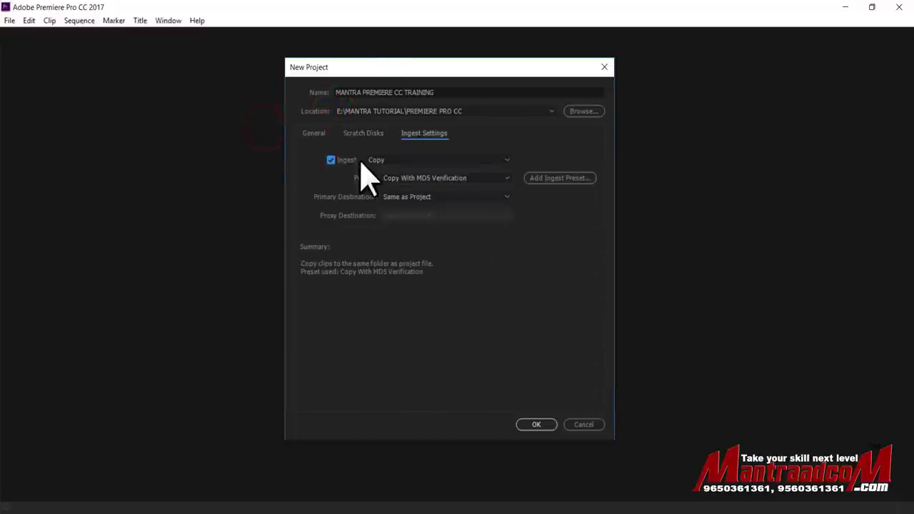
pyautogui.click(453, 161)
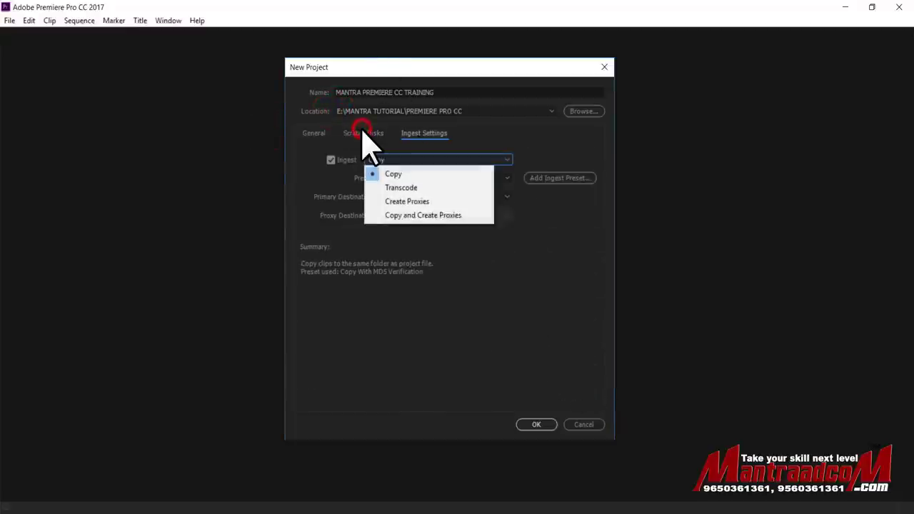
pyautogui.click(360, 217)
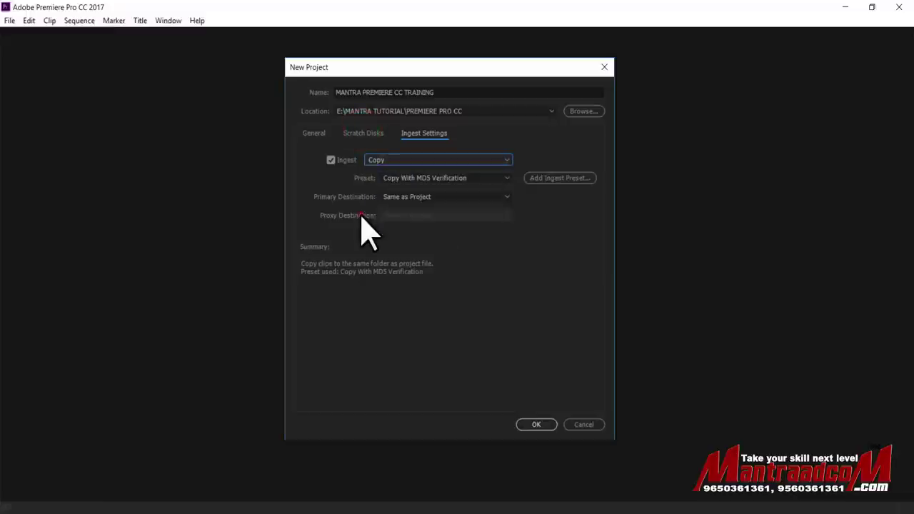
pyautogui.click(331, 160)
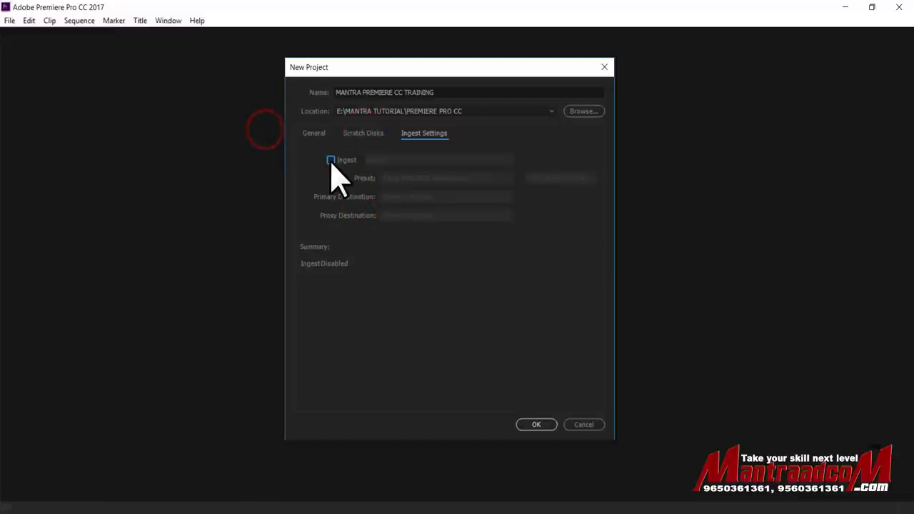
pyautogui.click(313, 135)
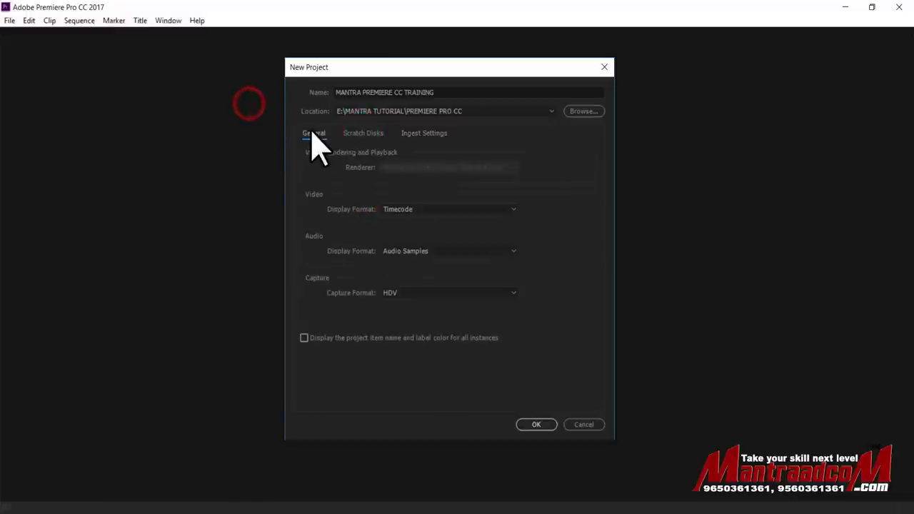
pyautogui.click(537, 425)
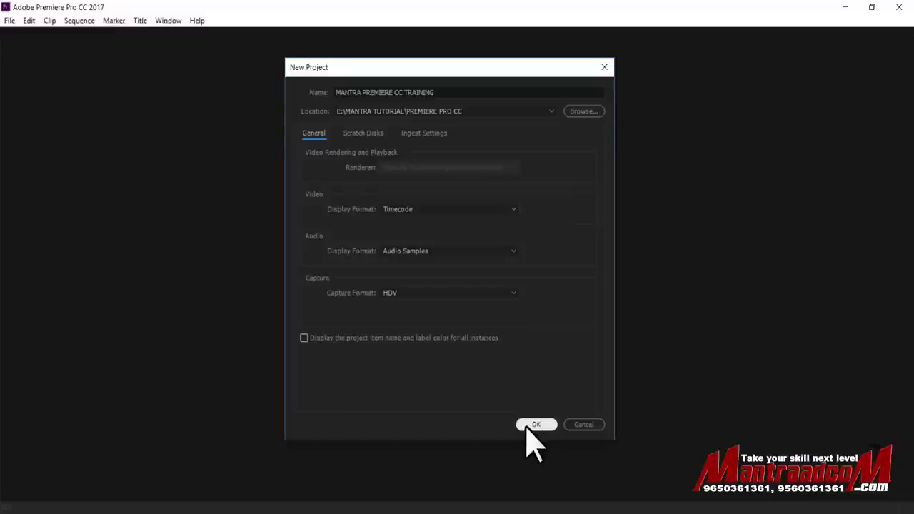
# Confirm the New Project dialog to create MANTRA PREMIERE CC TRAINING.
pyautogui.click(422, 341)
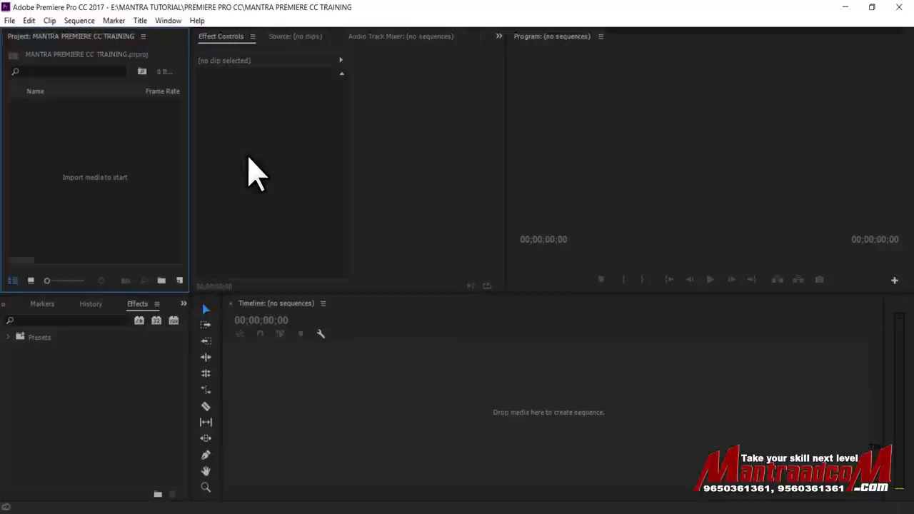